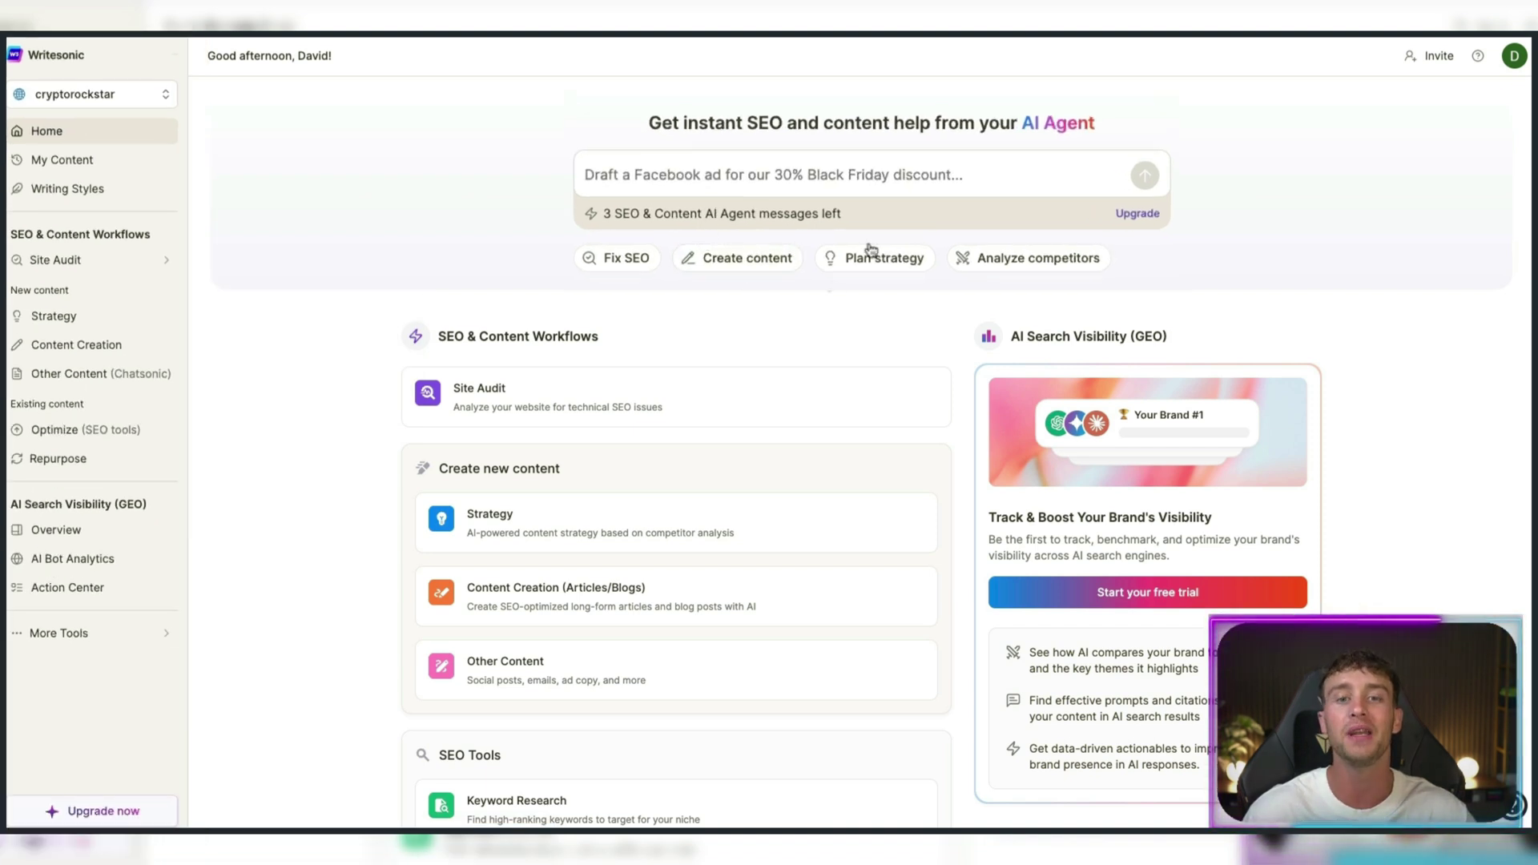
Open the Custom Article Generator from the Create content template list
{"action": "left_click", "coordinate": [750, 260]}
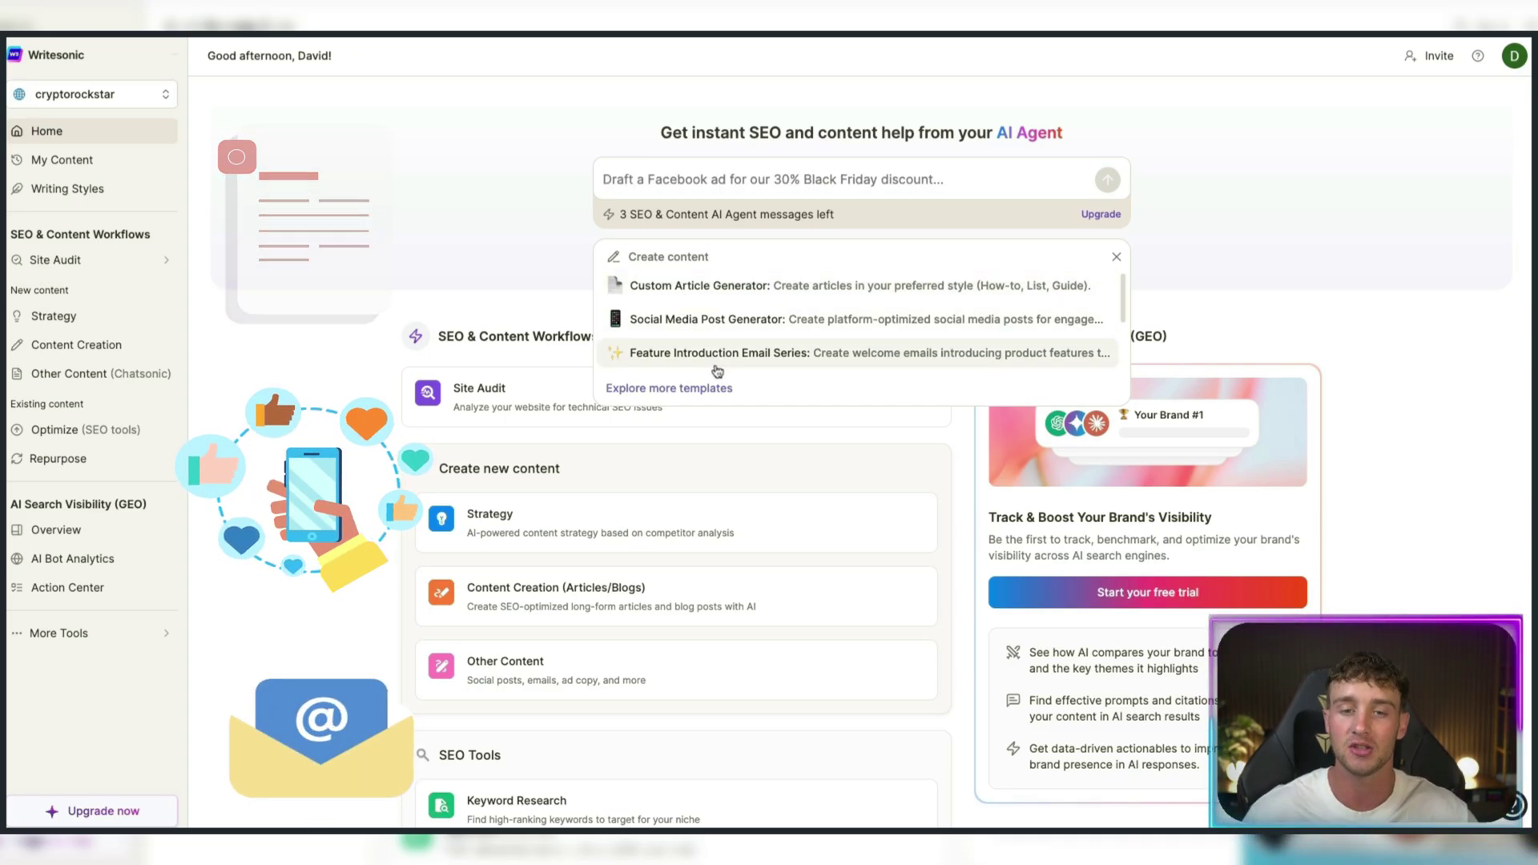
{"action": "left_click", "coordinate": [728, 289]}
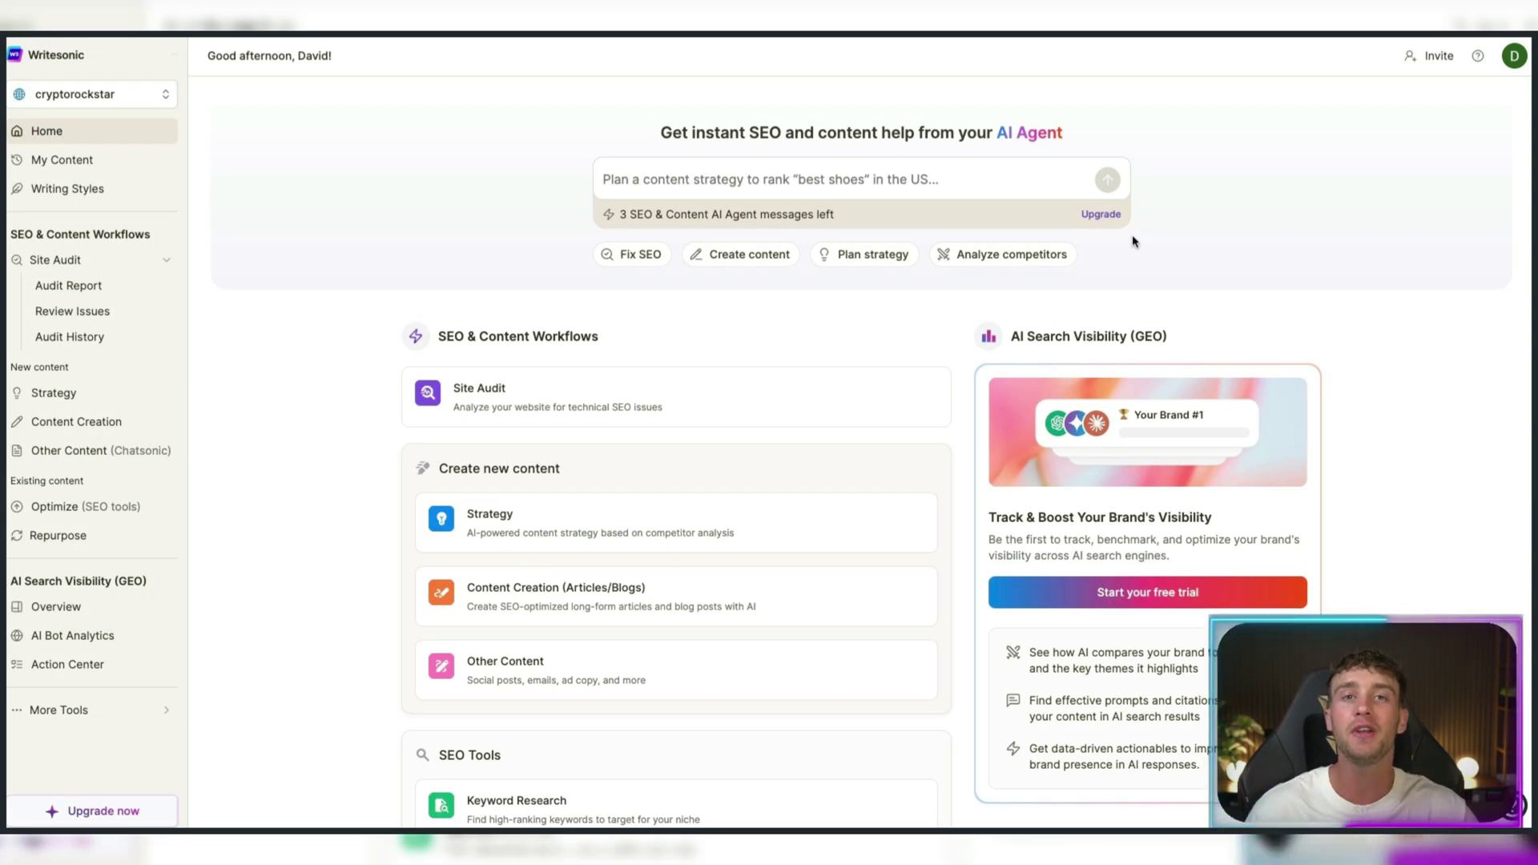
Reopen the Custom Article Generator and clear the article-type field for the apples article
{"action": "left_click", "coordinate": [746, 257]}
{"action": "left_click", "coordinate": [709, 301]}
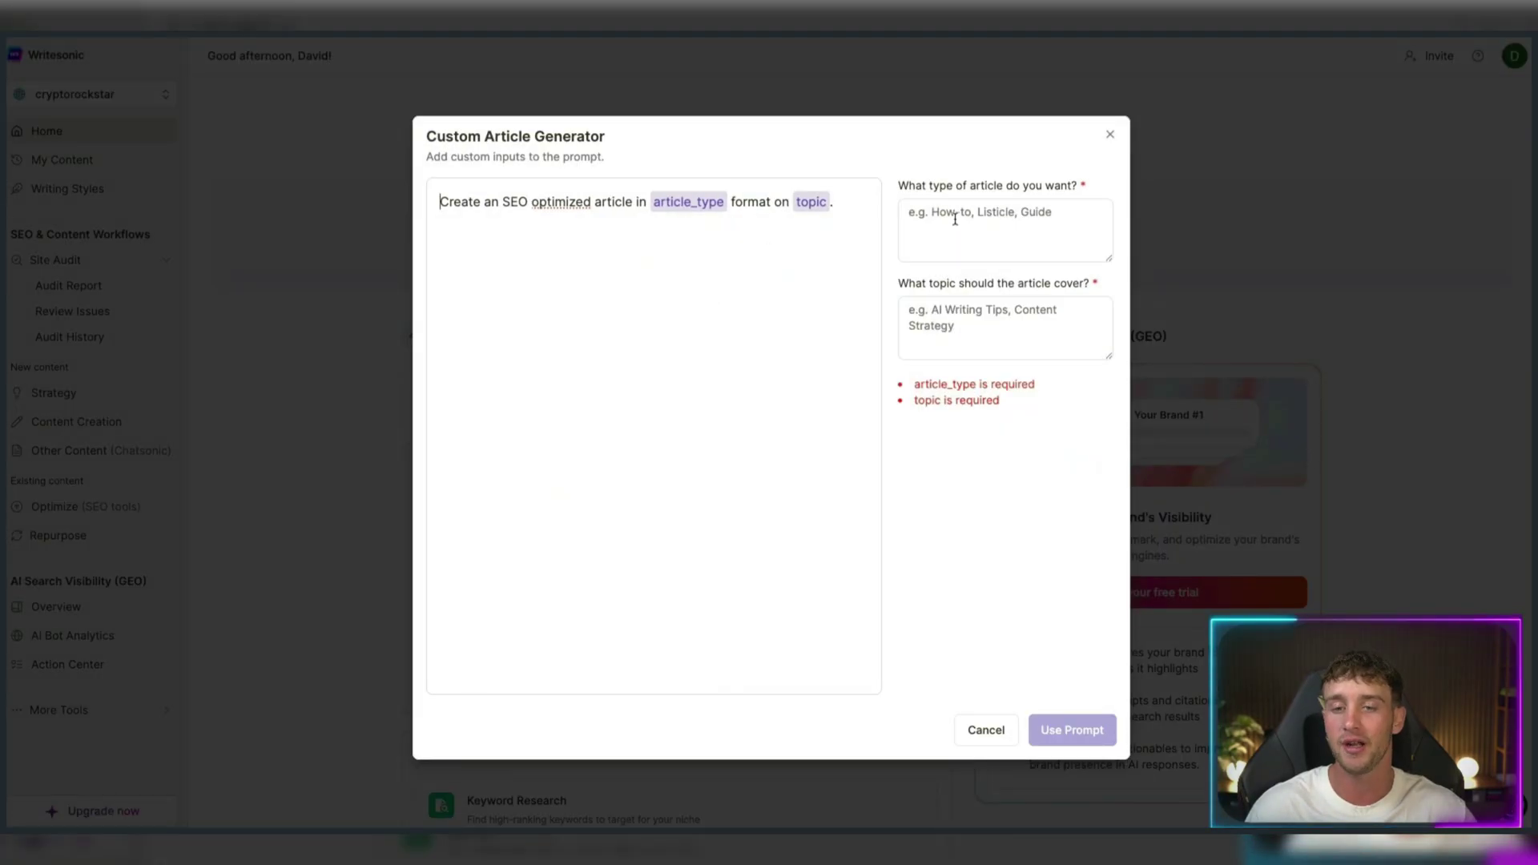
{"action": "left_click", "coordinate": [956, 219]}
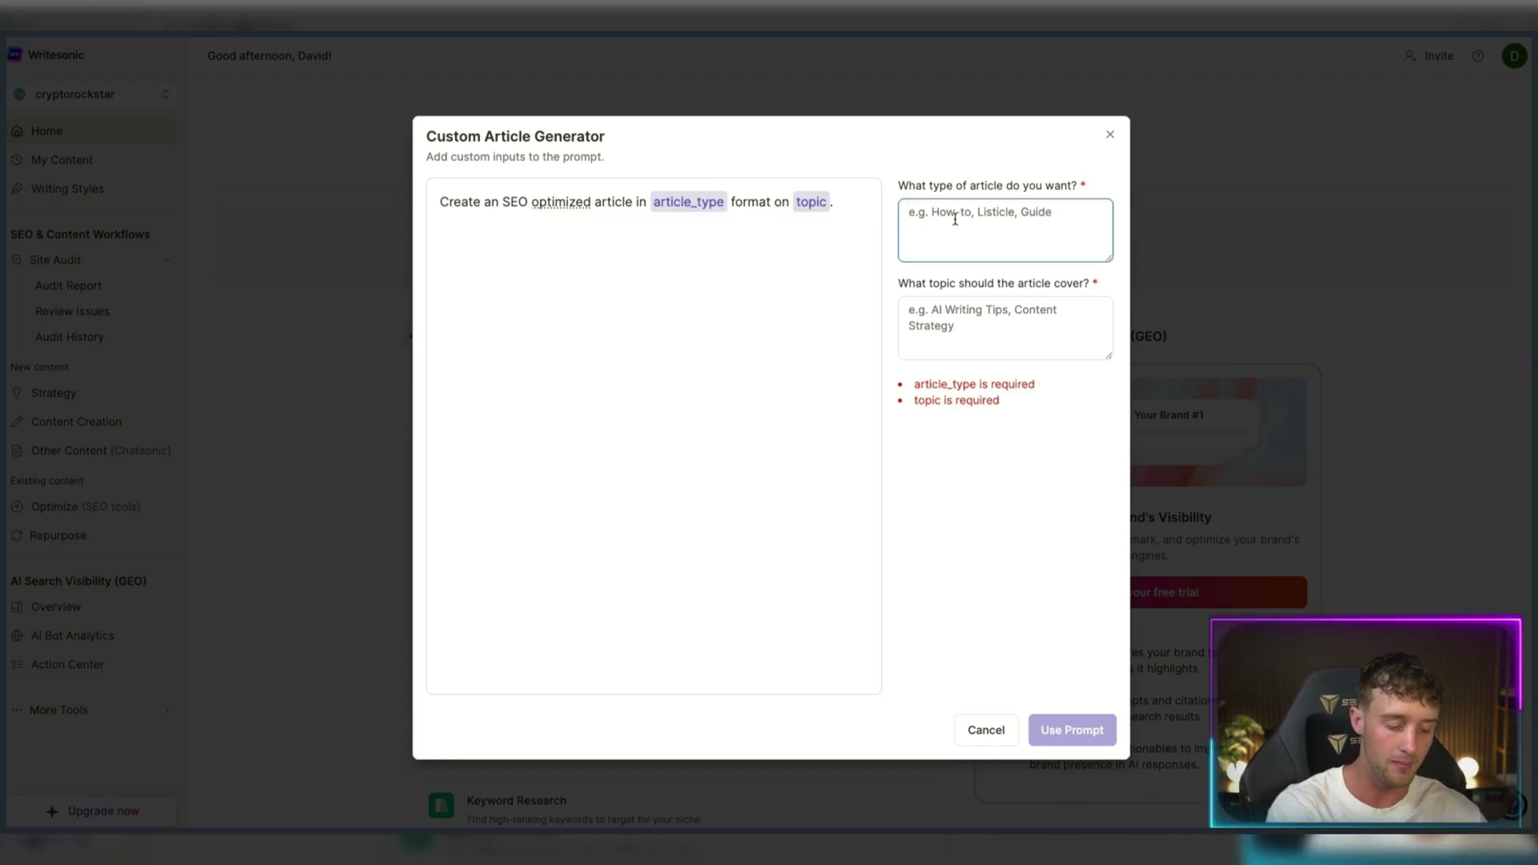
{"action": "type", "text": "wew"}
{"action": "key", "text": "BackSpace"}
{"action": "key", "text": "BackSpace"}
{"action": "key", "text": "BackSpace"}
{"action": "left_click", "coordinate": [1104, 356]}
{"action": "type", "text": "apples"}
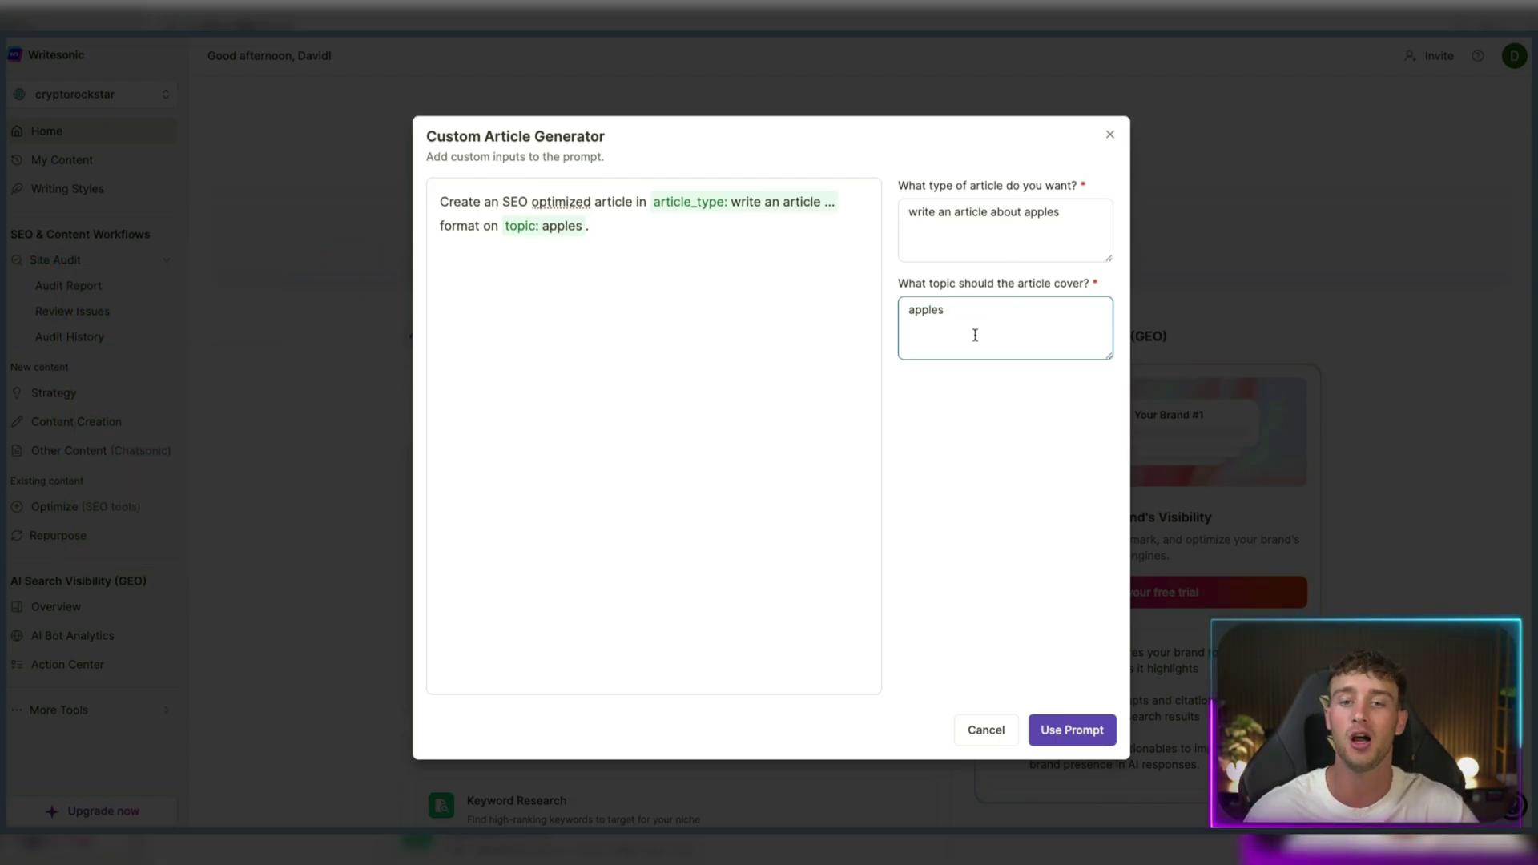
Submit the apples article prompt so Chatsonic researches and compiles the SEO article
{"action": "left_click", "coordinate": [1093, 742]}
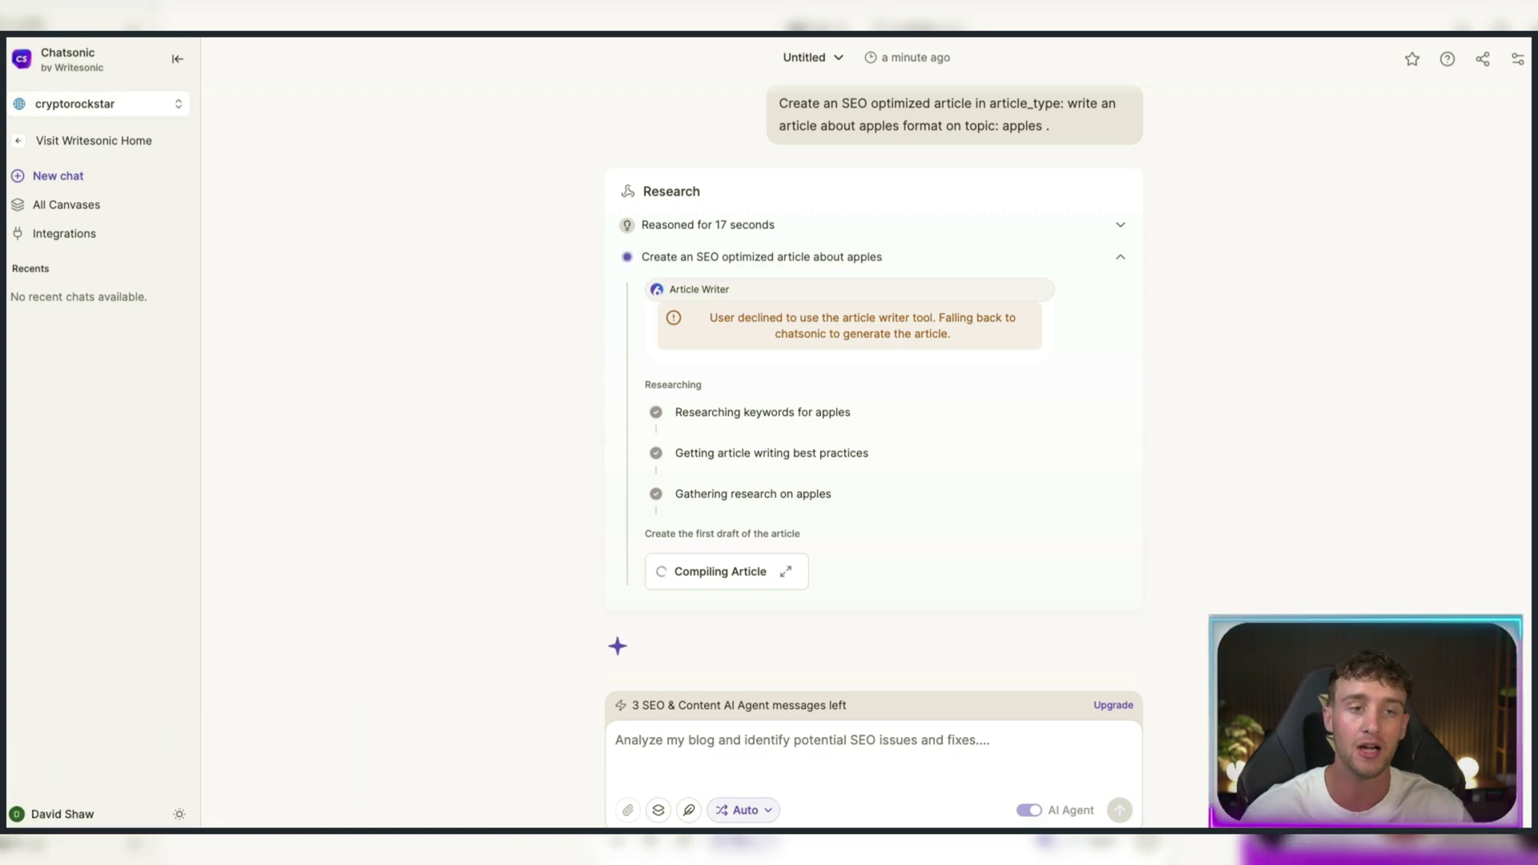
Return from Chatsonic to the Writesonic Home dashboard
{"action": "left_click", "coordinate": [93, 139]}
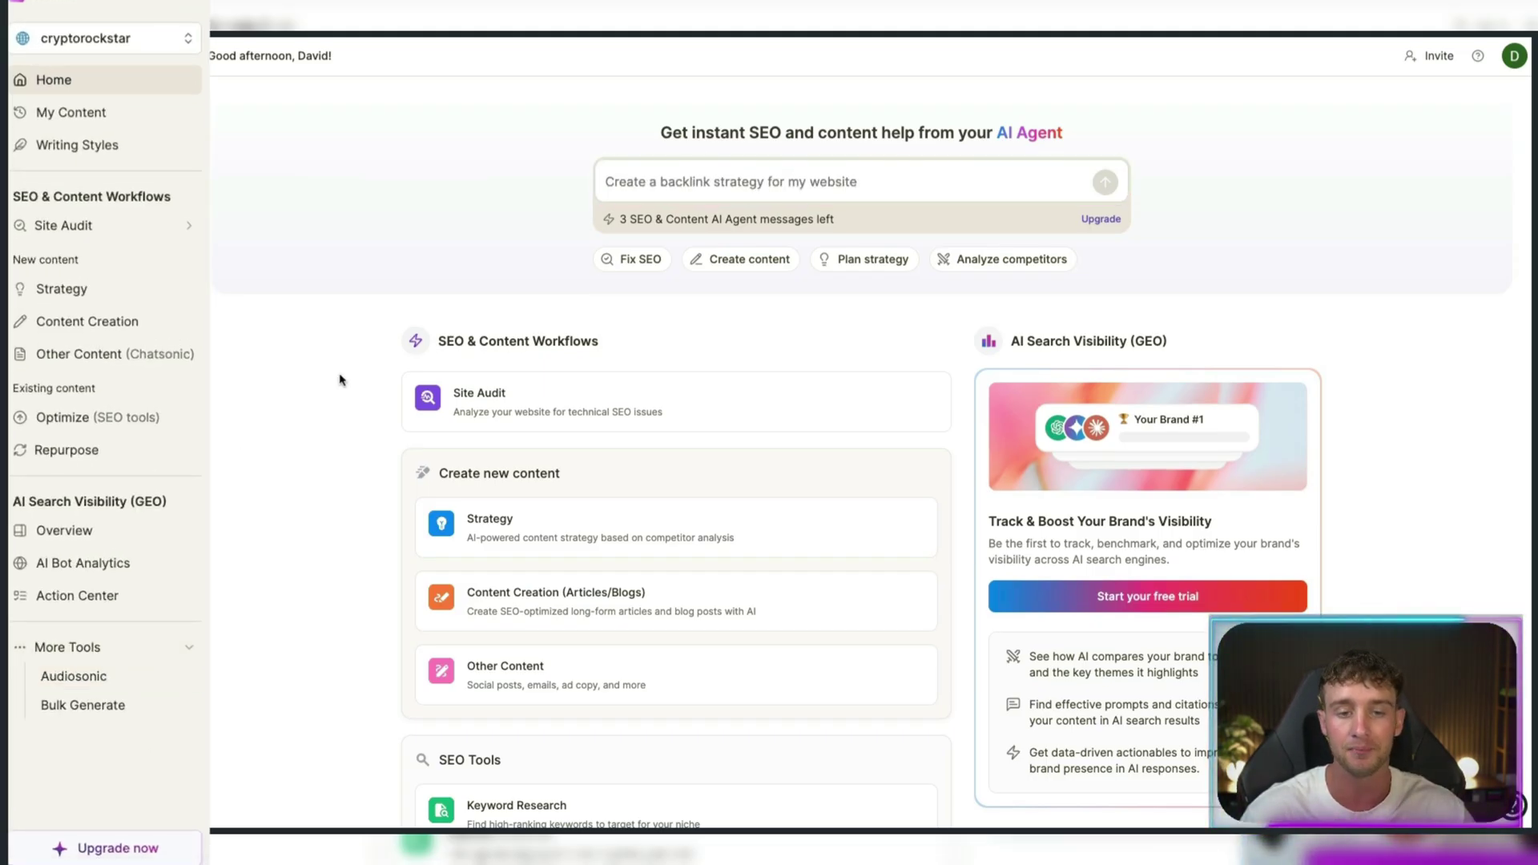
{"action": "scroll", "coordinate": [419, 325], "scroll_direction": "down", "scroll_amount": 1}
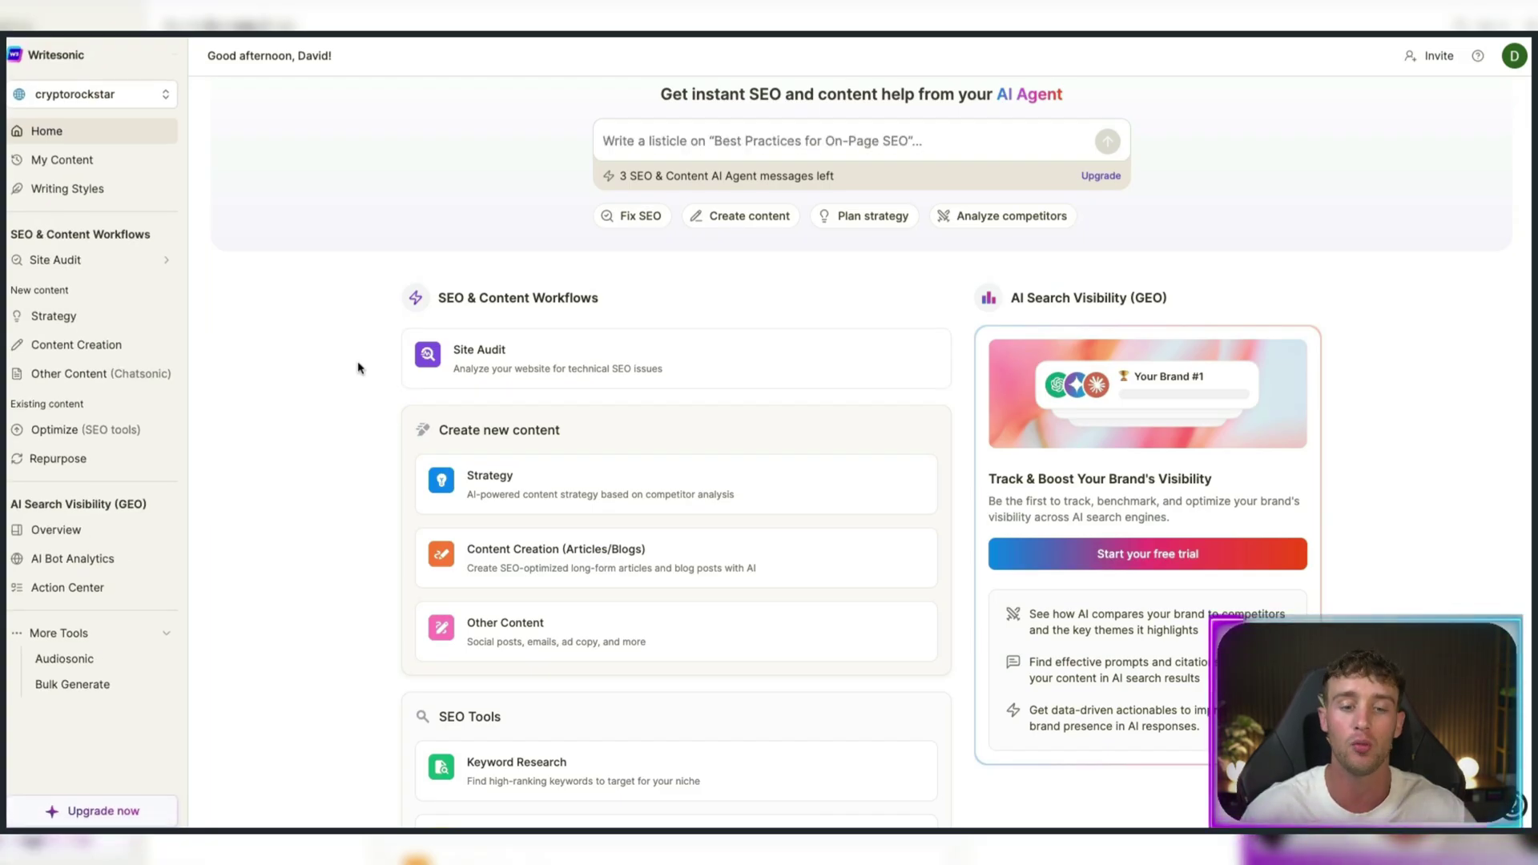
{"action": "scroll", "coordinate": [359, 367], "scroll_direction": "down", "scroll_amount": 5}
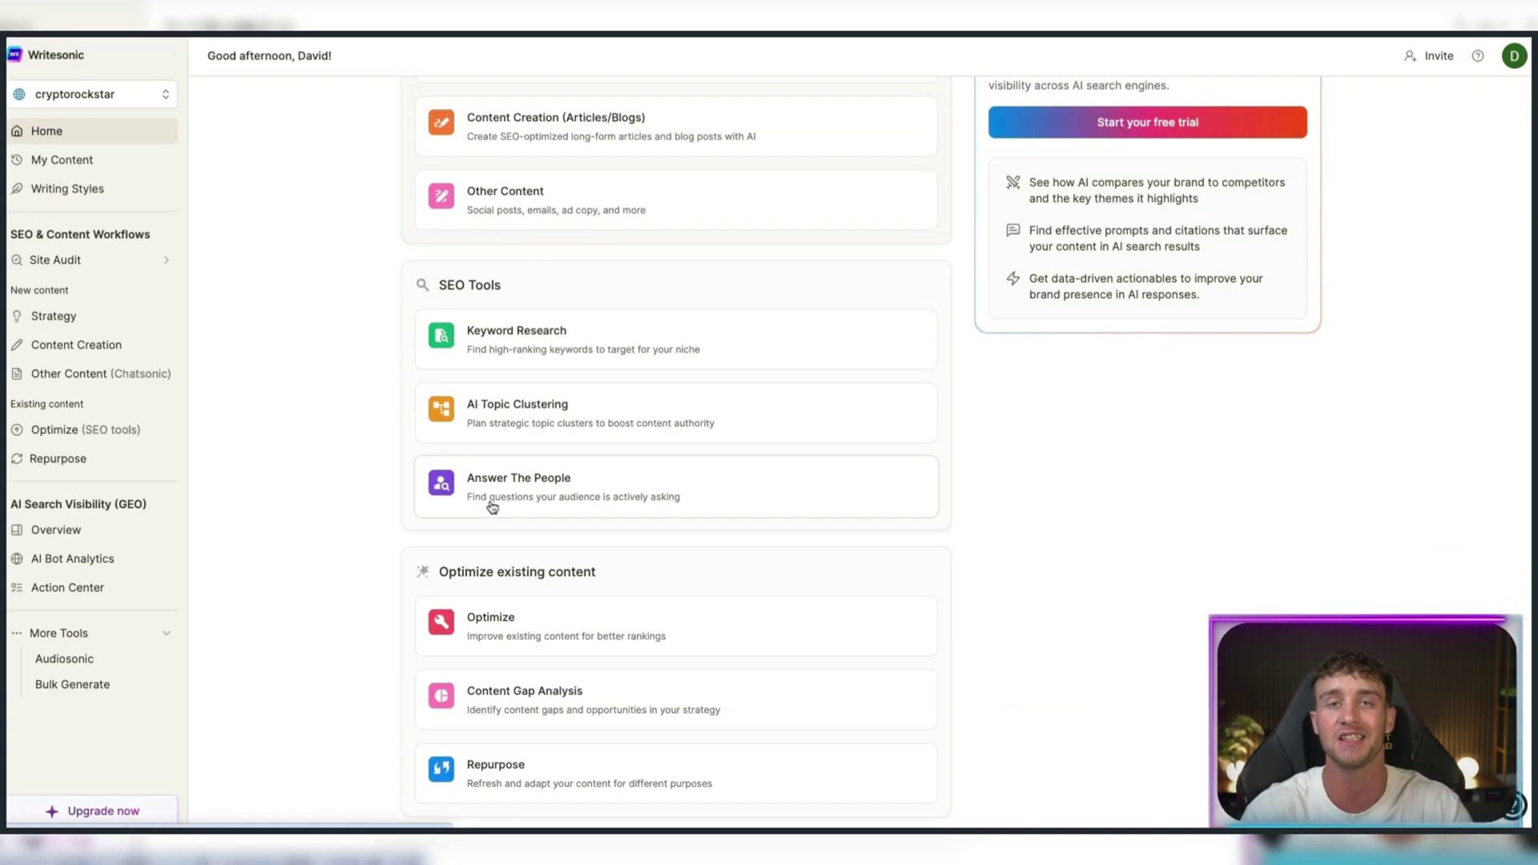
{"action": "scroll", "coordinate": [453, 505], "scroll_direction": "up", "scroll_amount": 5}
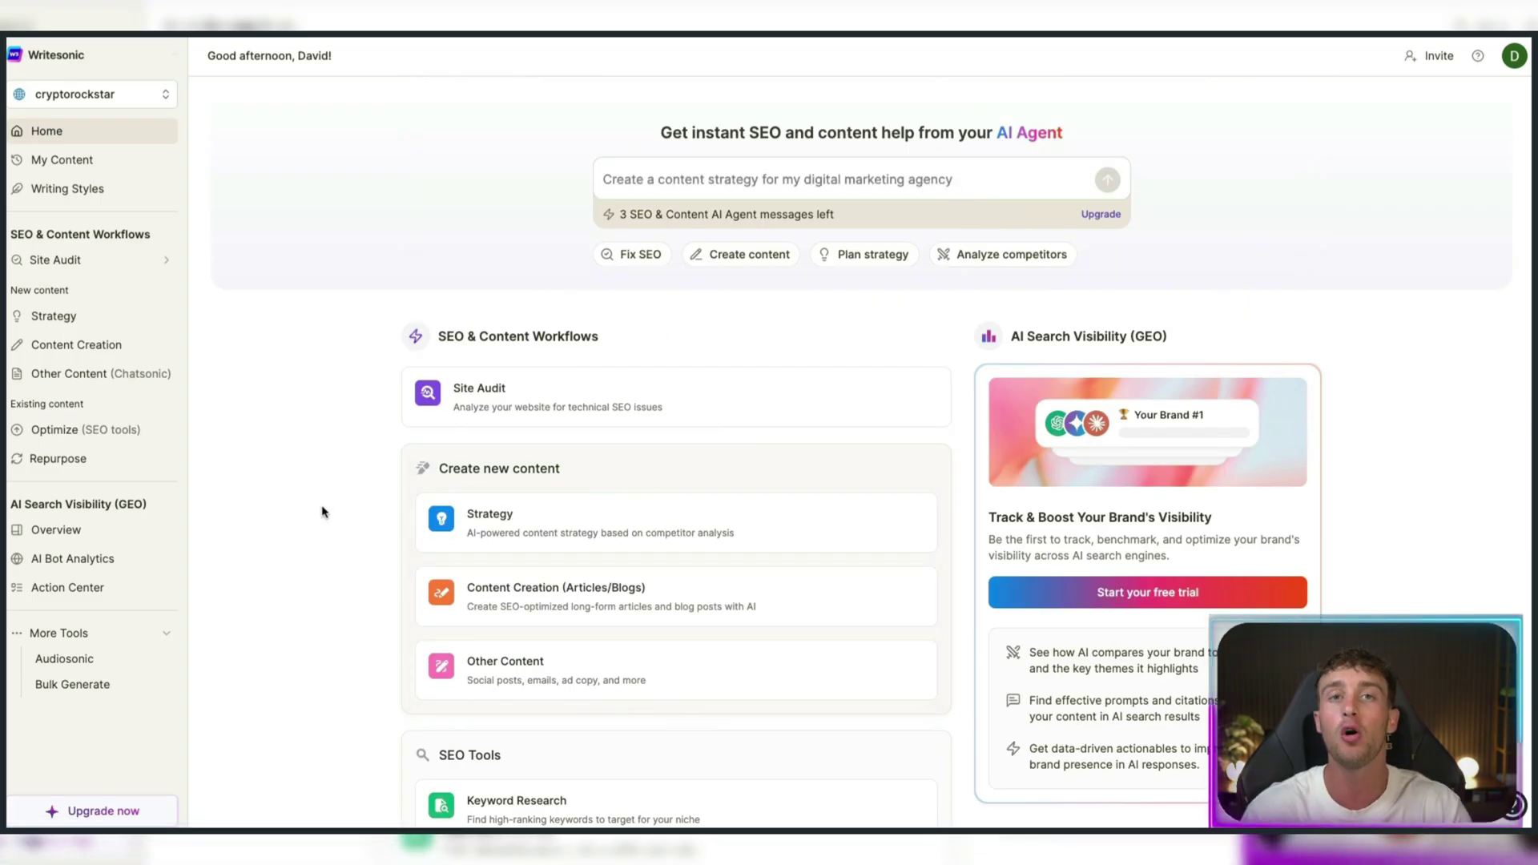
{"action": "left_click", "coordinate": [60, 160]}
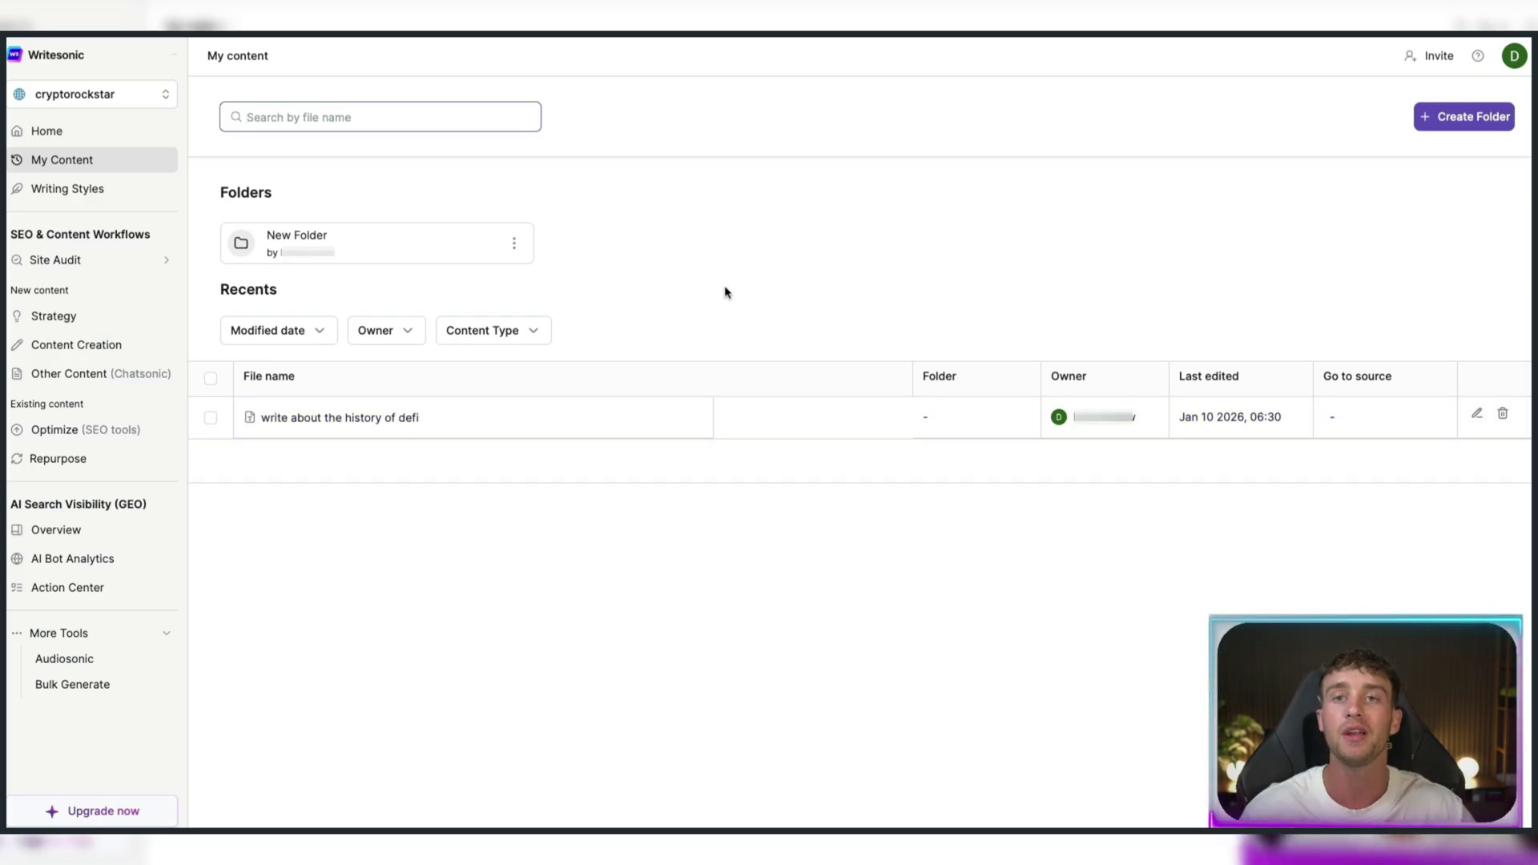
{"action": "left_click", "coordinate": [48, 135]}
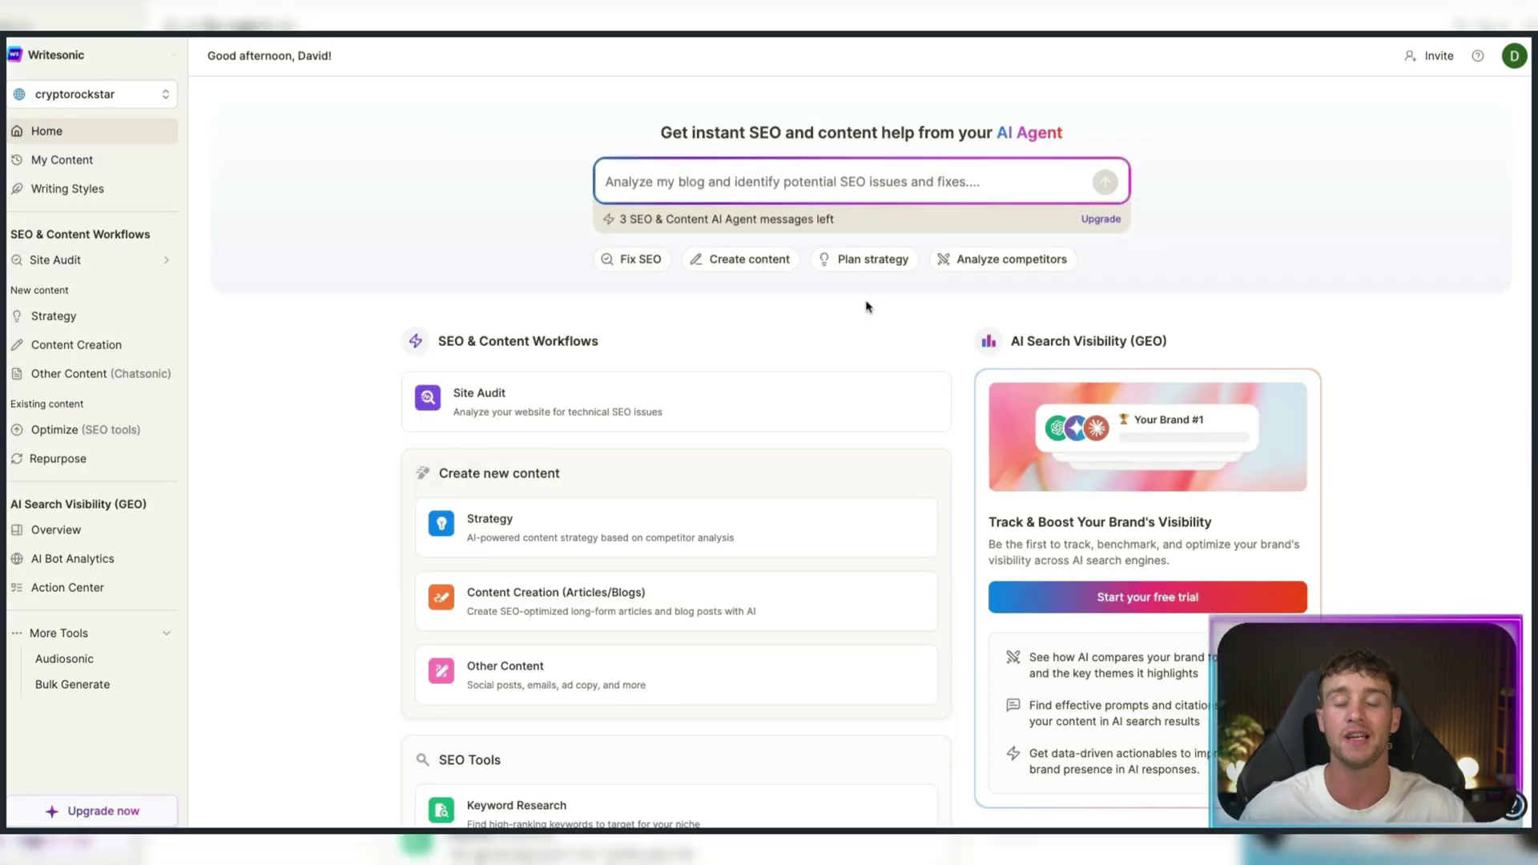